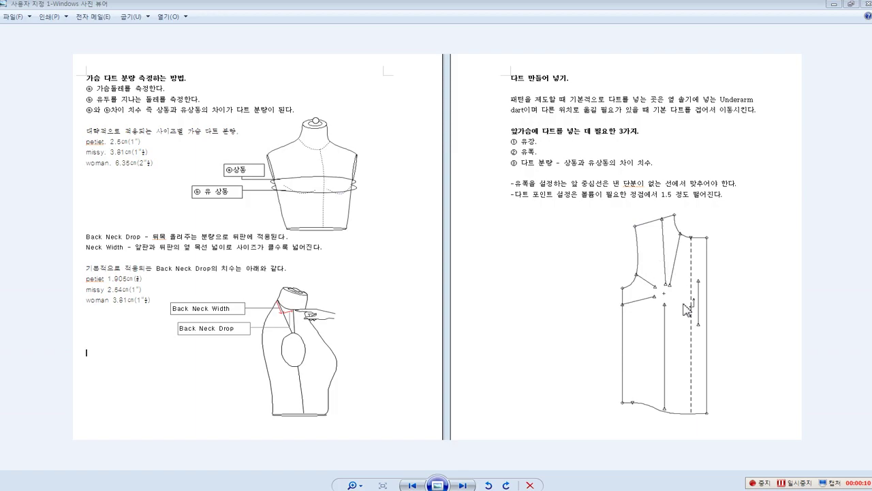
# Page forward through the instruction images to the Add Dart and Move Point dart-tip sheet
pyautogui.click(466, 485)
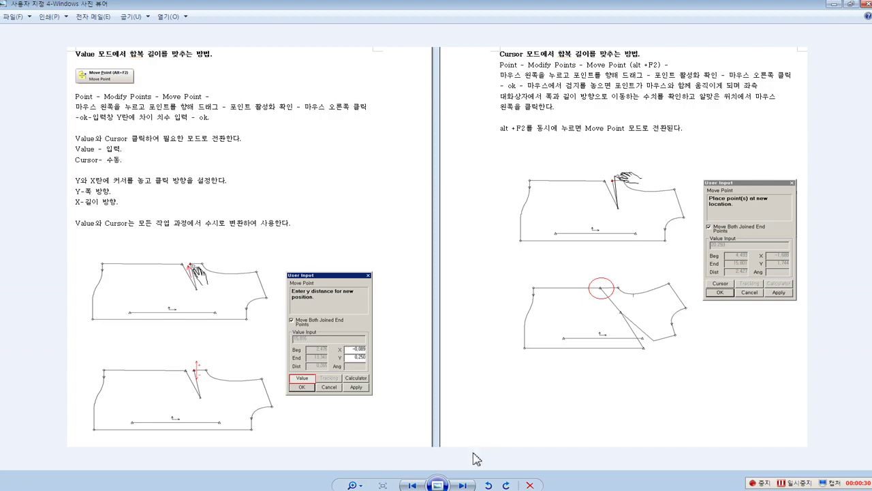
pyautogui.click(461, 485)
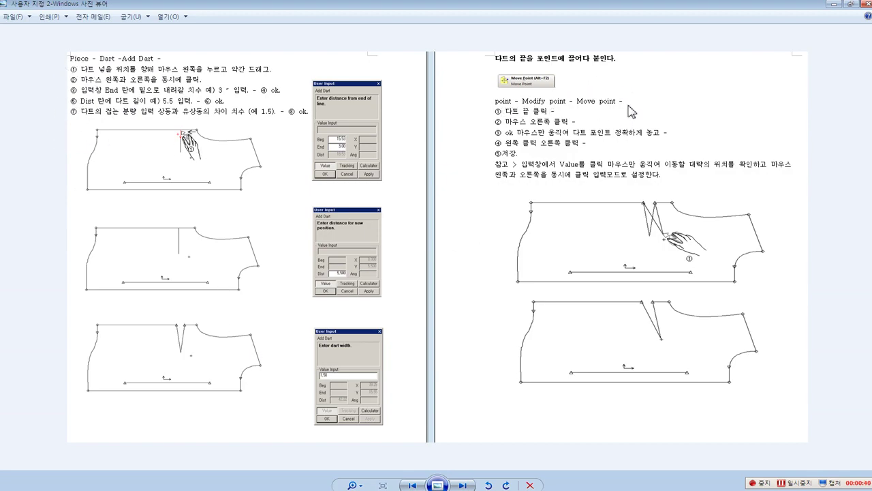
# Advance to image '사용자 지정 5' on armhole dart moves with Add Dart with Fullness
pyautogui.click(463, 485)
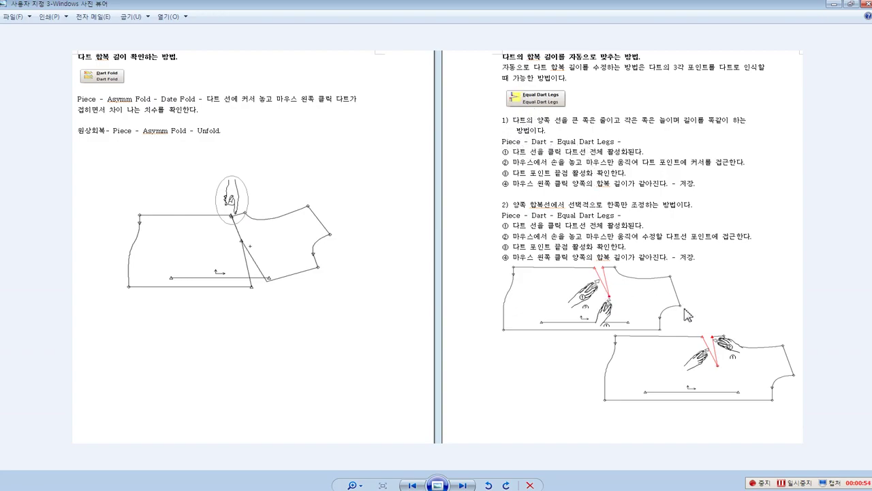
pyautogui.press('Right')
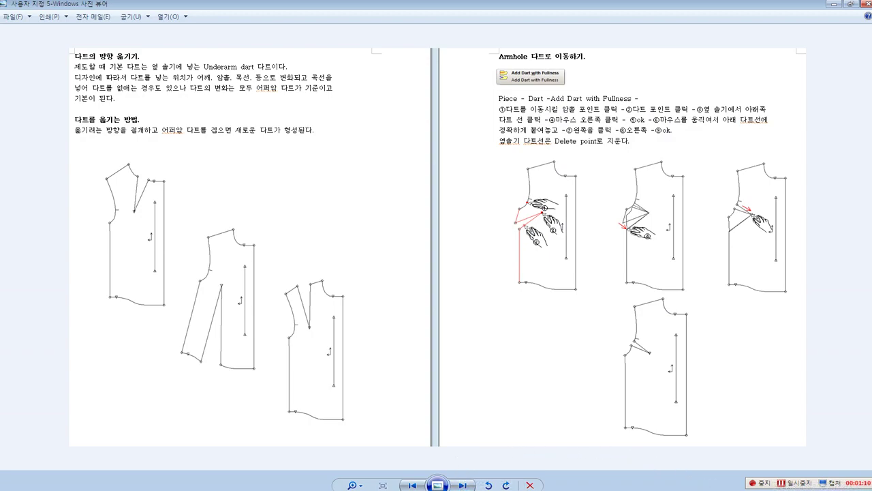
# Open the selected LADIES-BLOUSE pieces from AccuMark Explorer in Pattern Design
pyautogui.click(354, 481)
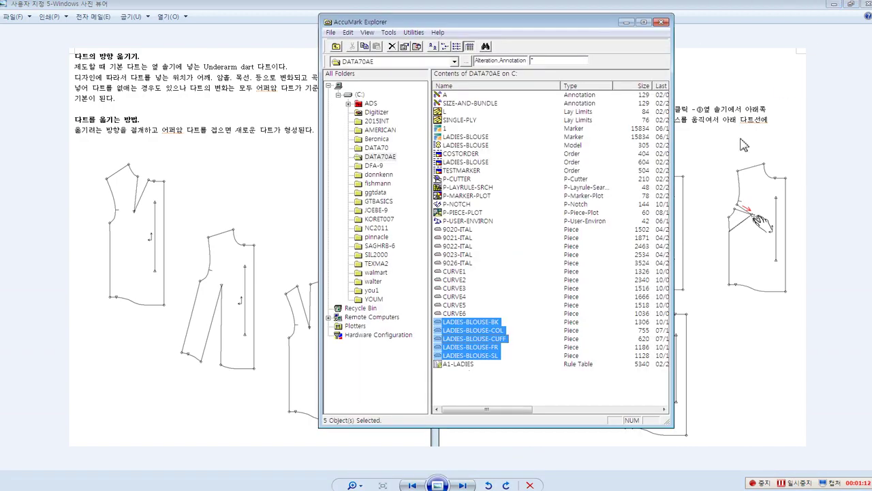
pyautogui.rightClick(485, 332)
pyautogui.moveTo(520, 338)
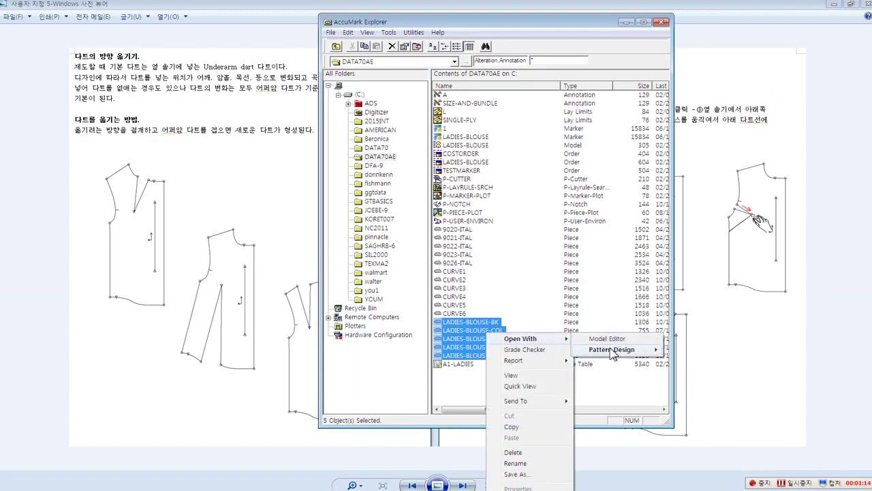
pyautogui.moveTo(611, 349)
pyautogui.click(703, 355)
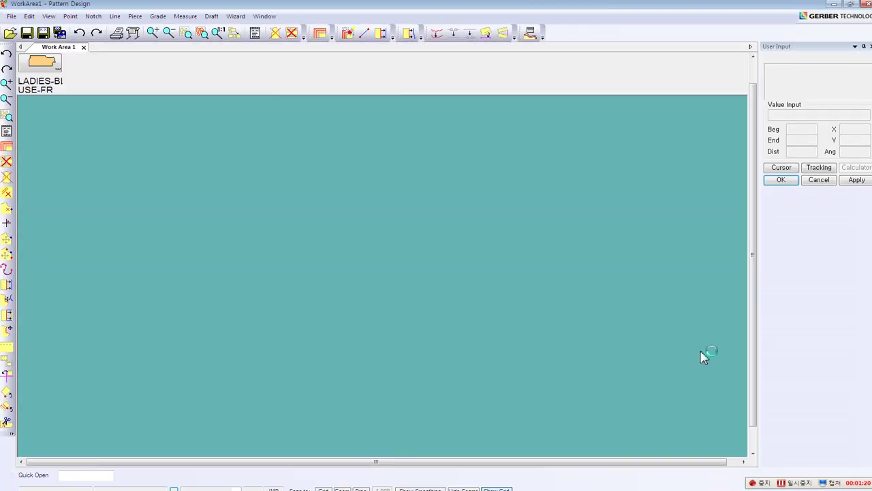
# Place LADIES-BLOUSE-FR on the work area and mark an X point offset from its right edge
pyautogui.moveTo(49, 65); pyautogui.dragTo(360, 262)
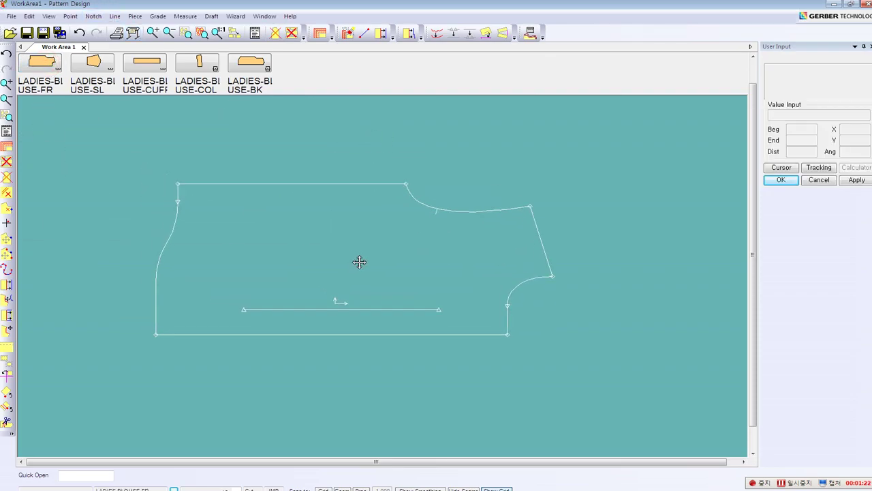
pyautogui.click(71, 16)
pyautogui.click(89, 44)
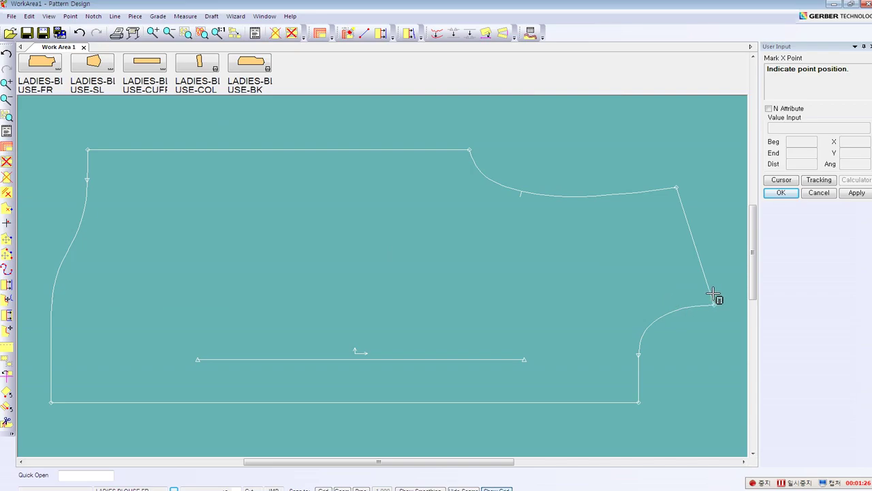
pyautogui.click(712, 293)
pyautogui.click(692, 243)
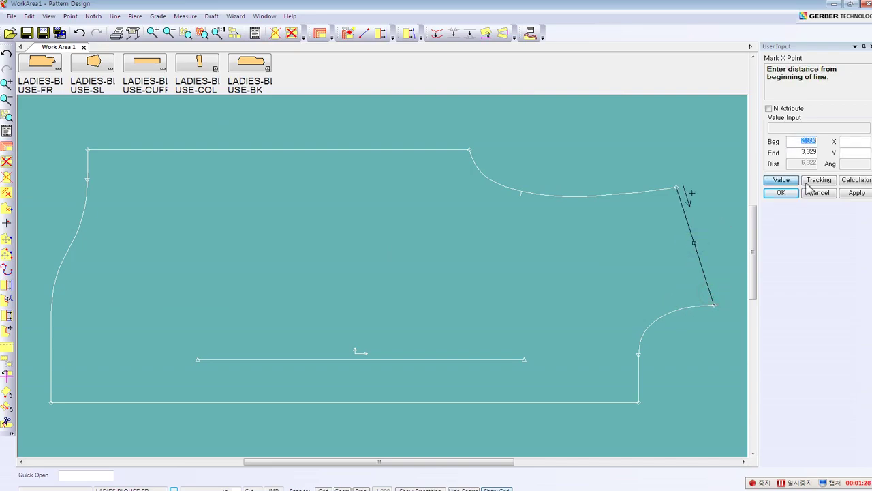
pyautogui.press('Return')
pyautogui.write('-1')
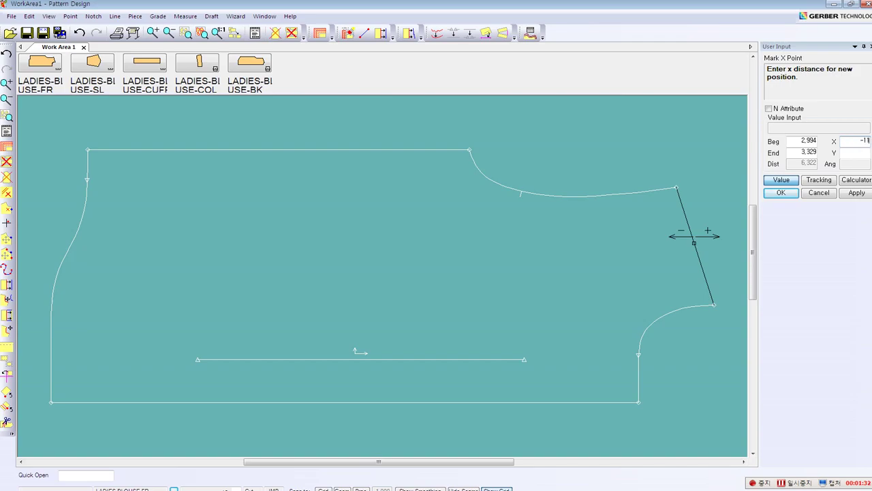
pyautogui.click(793, 196)
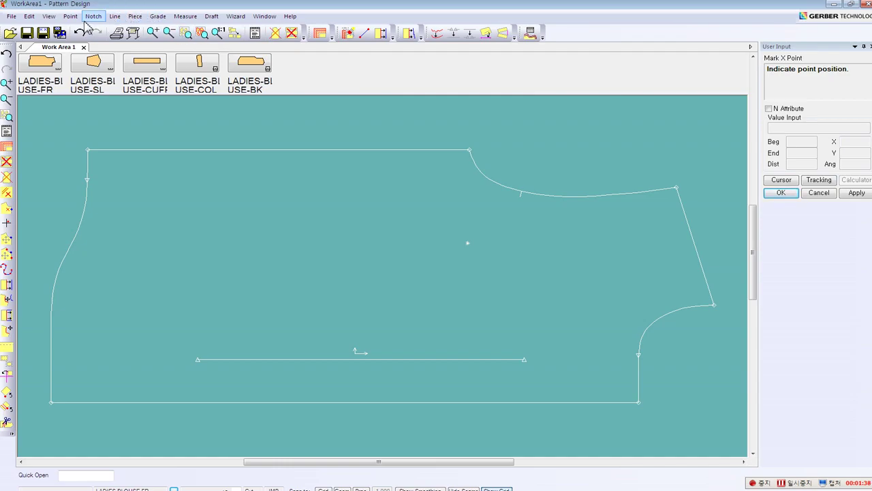
# Start a dart on the front piece's top edge, opening 3 from the line's end
pyautogui.click(135, 16)
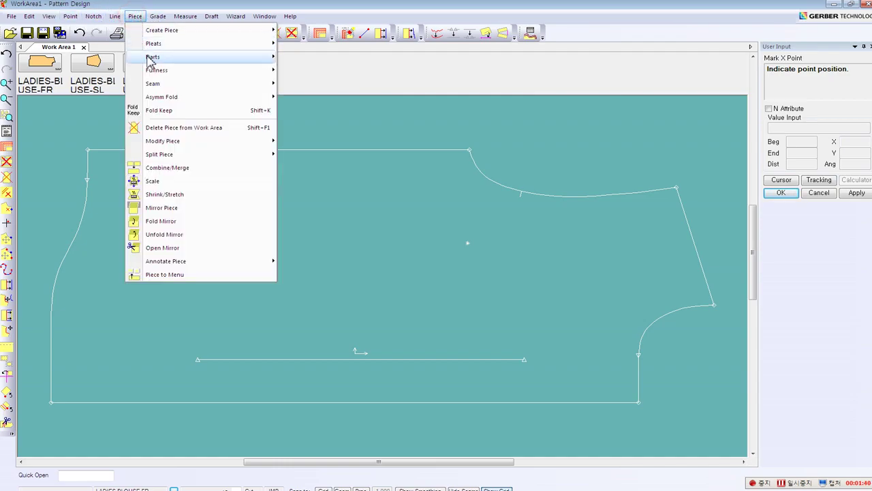
pyautogui.moveTo(152, 57)
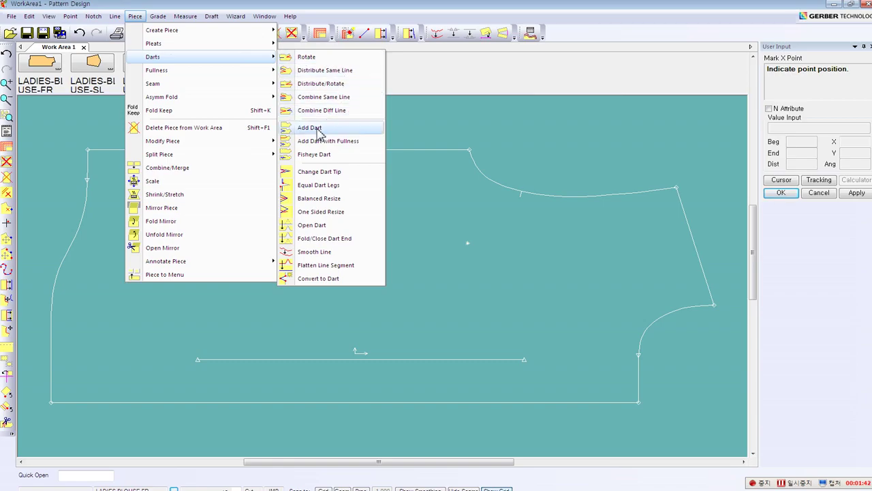
pyautogui.click(310, 129)
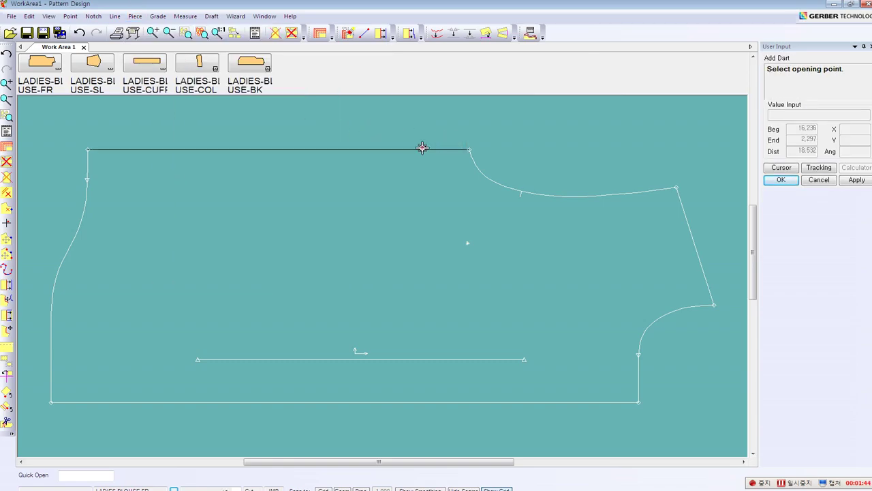
pyautogui.click(422, 147)
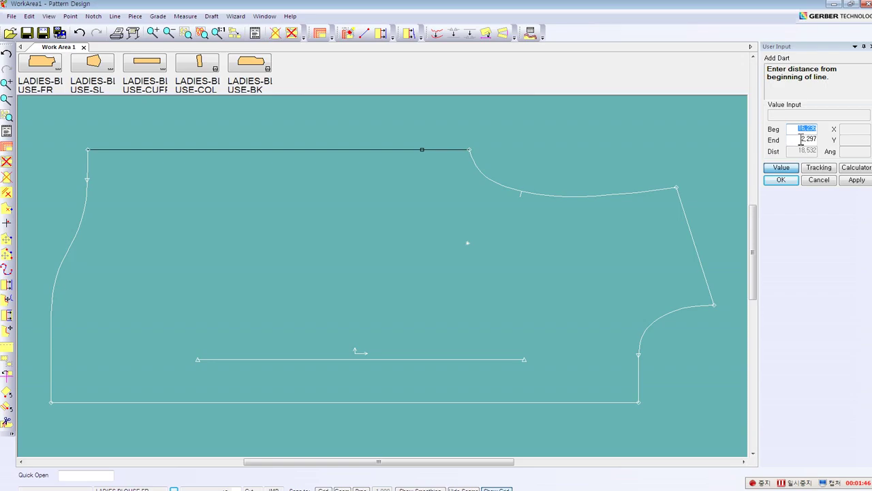
pyautogui.press('Return')
pyautogui.write('3')
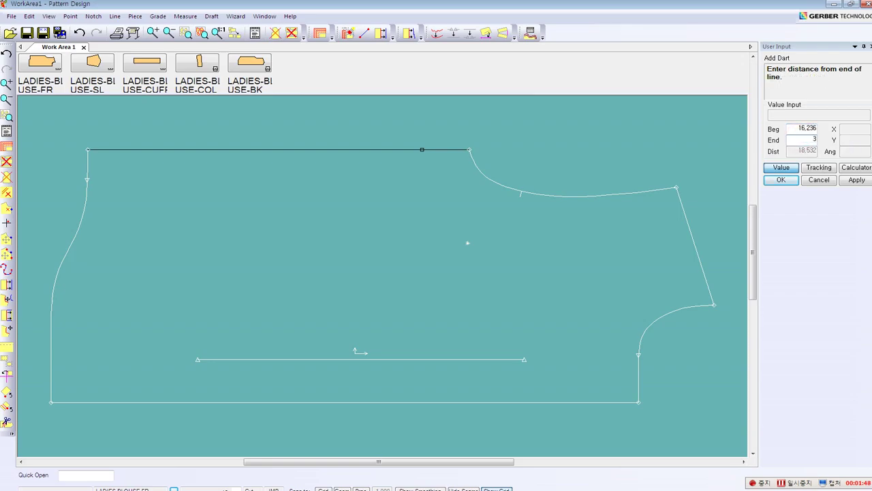
pyautogui.click(780, 180)
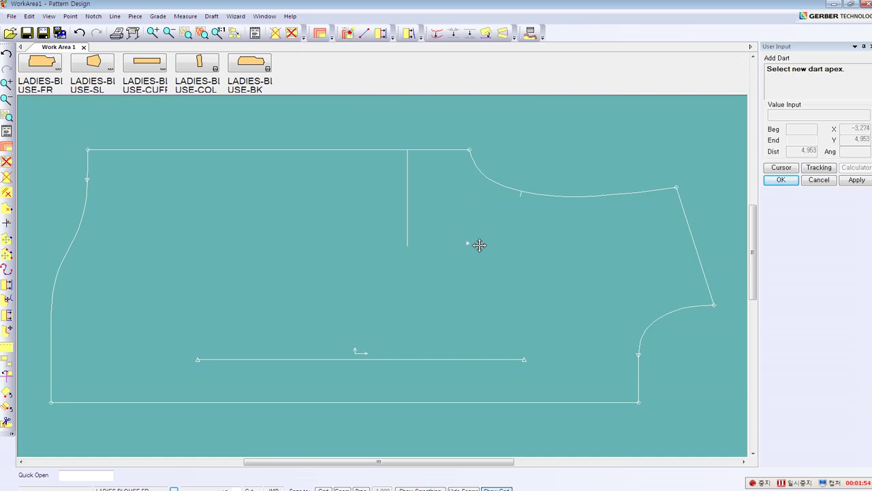
# Set the dart apex, keep the default length, and give the dart a 1.5 width
pyautogui.click(408, 245)
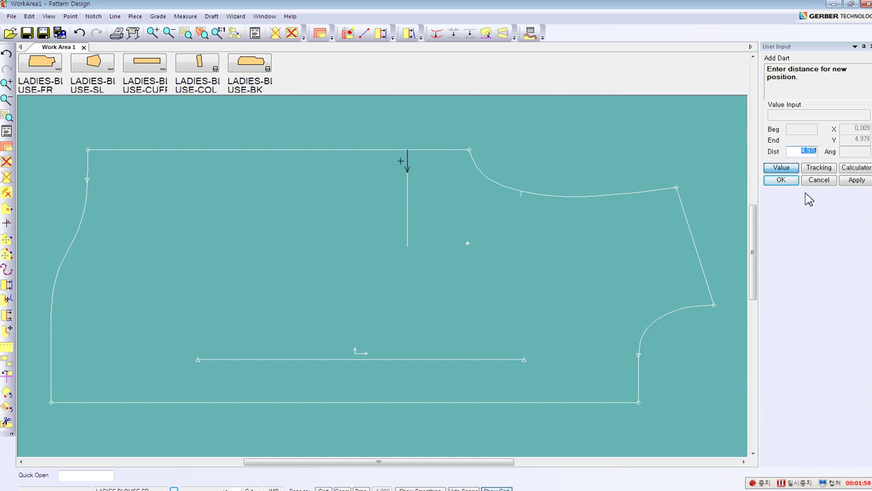
pyautogui.click(784, 181)
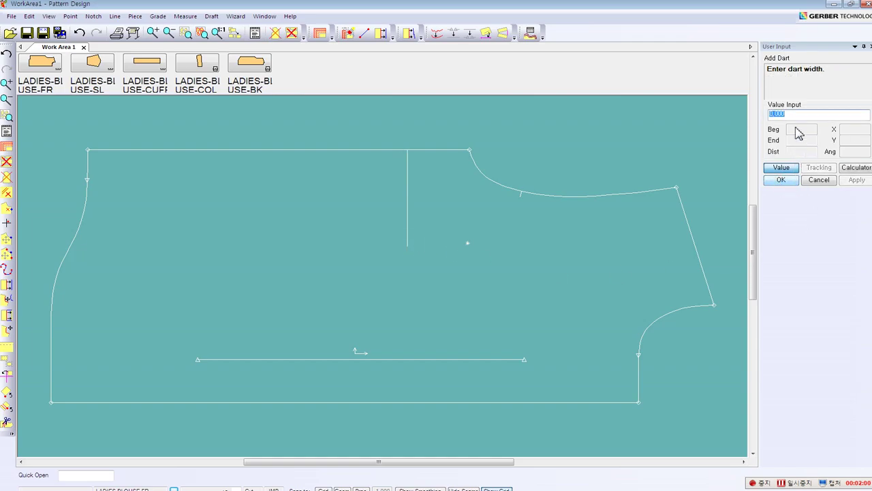
pyautogui.write('1.5')
pyautogui.click(781, 181)
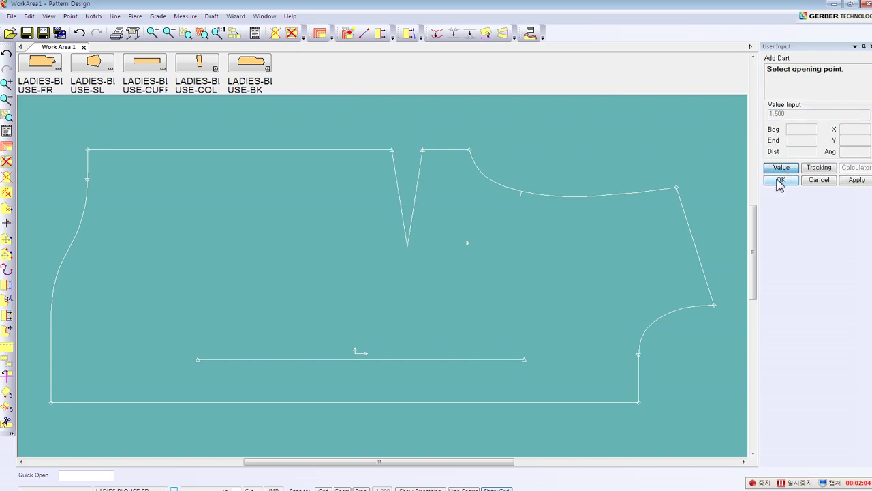
pyautogui.click(70, 16)
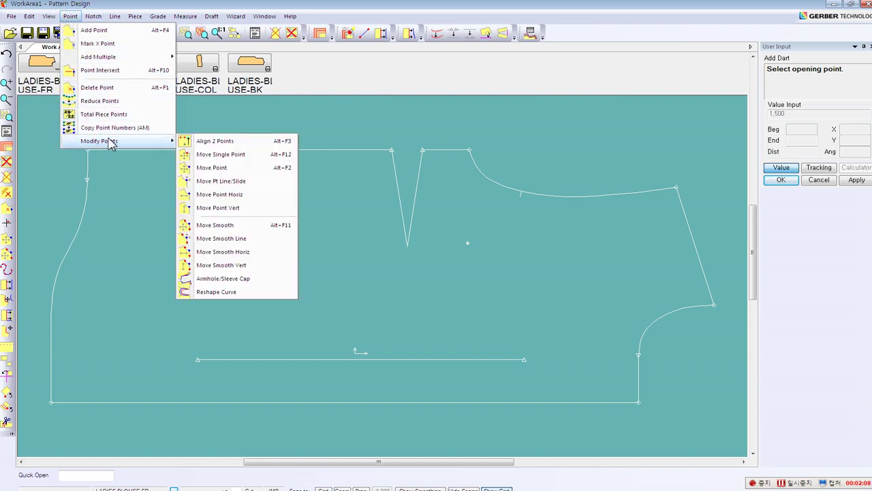
pyautogui.moveTo(99, 141)
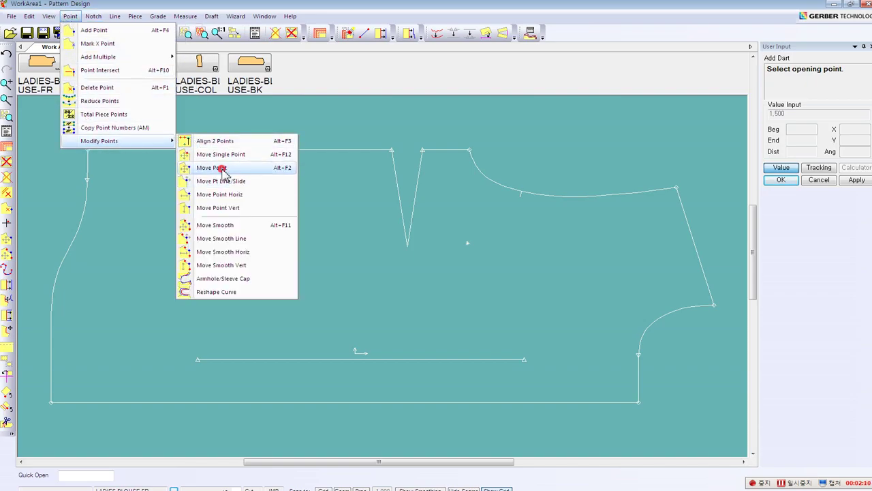
# Move the dart tip onto the marked X point, then launch Equal Dart Legs
pyautogui.click(218, 167)
pyautogui.click(399, 200)
pyautogui.click(408, 244)
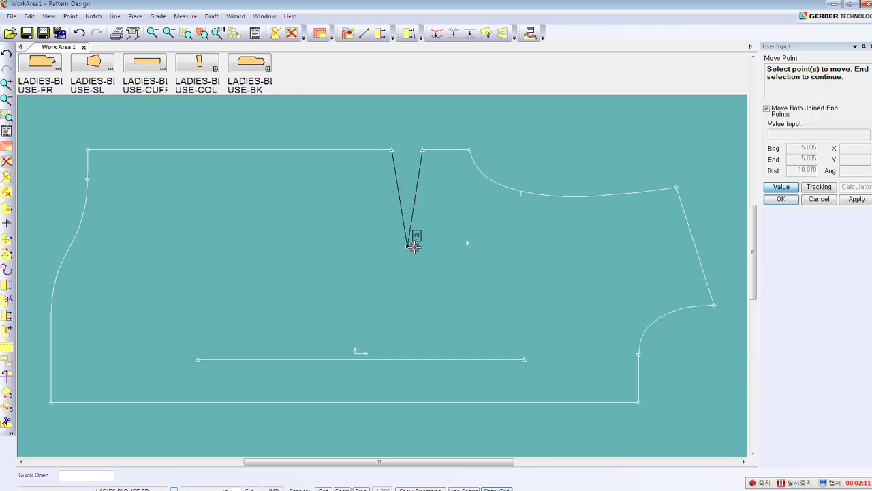
pyautogui.rightClick(447, 208)
pyautogui.click(448, 207)
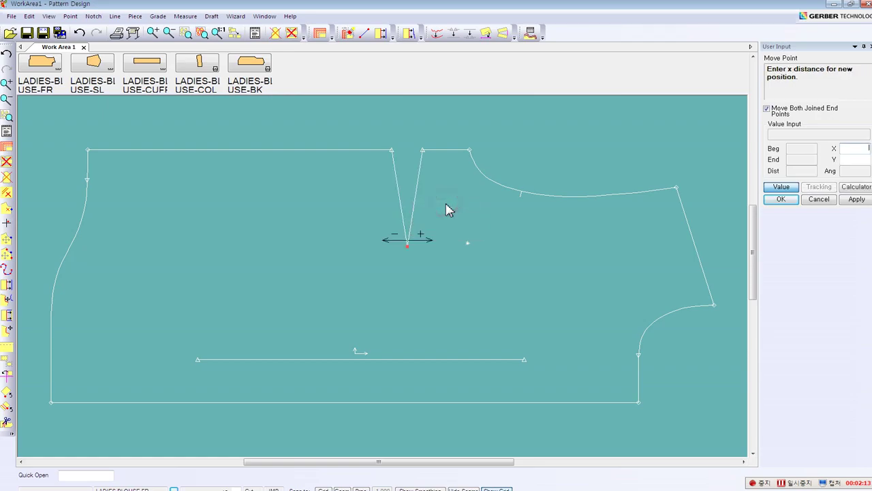
pyautogui.click(781, 189)
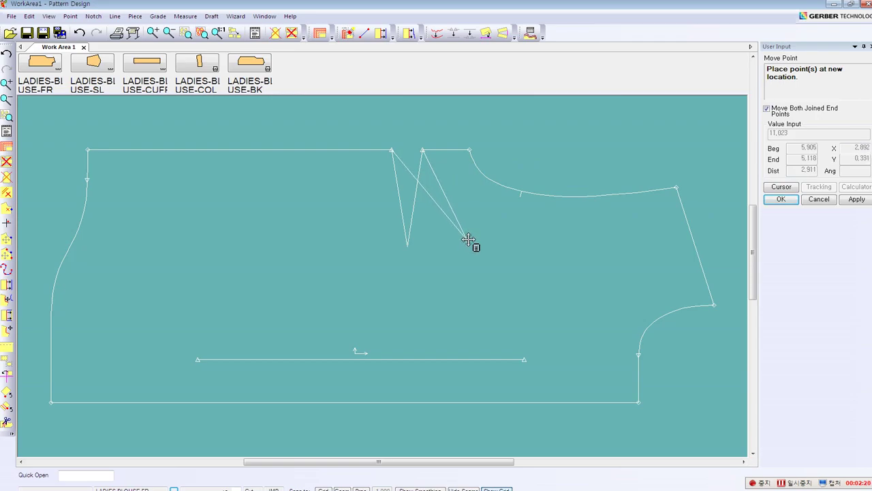
pyautogui.click(468, 242)
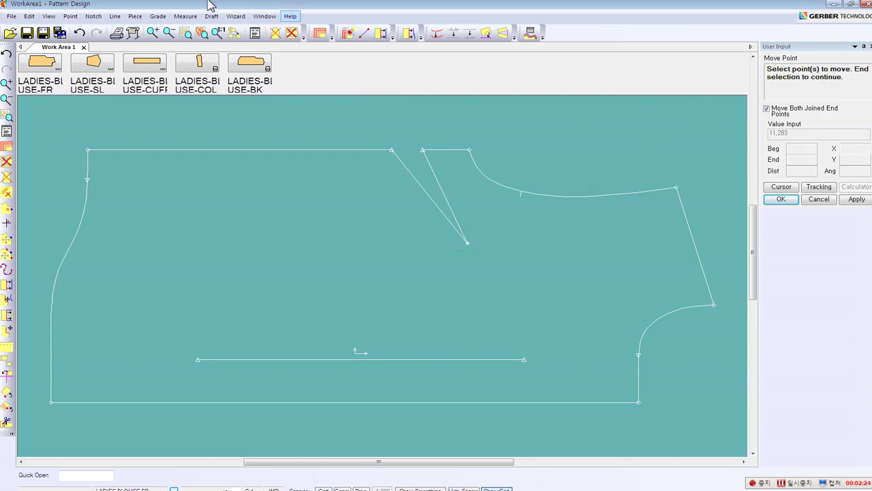
pyautogui.click(134, 16)
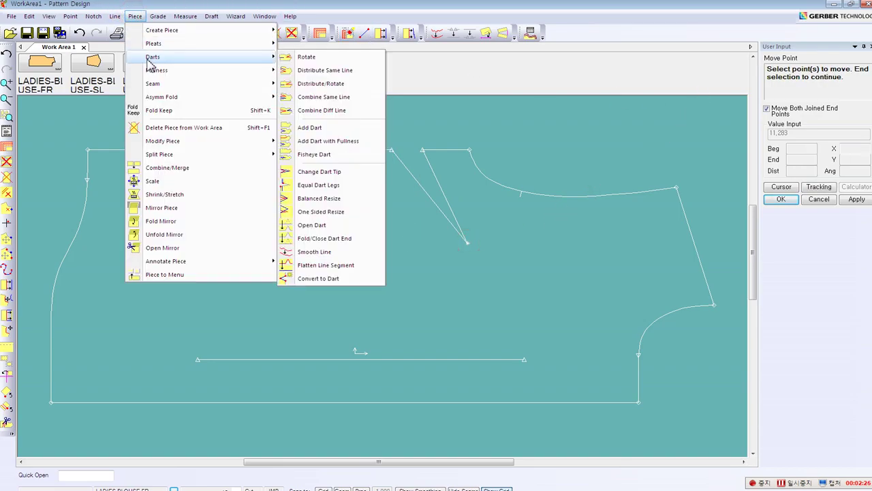
pyautogui.moveTo(153, 57)
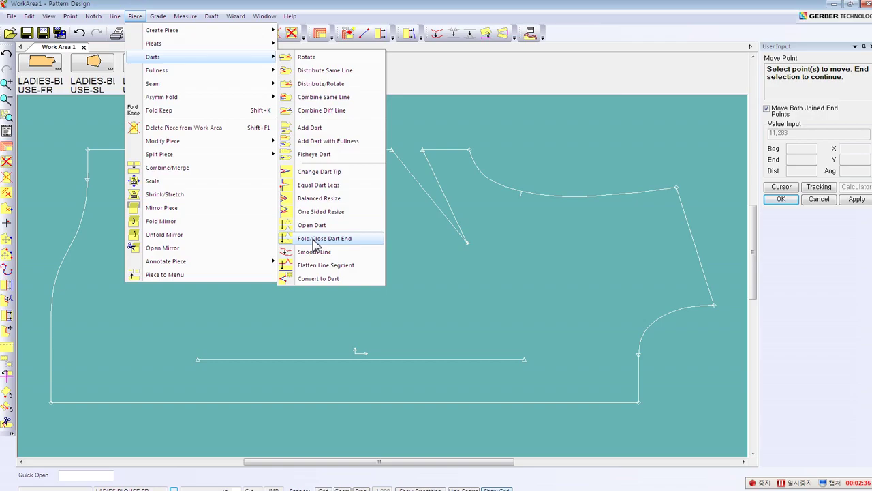
pyautogui.click(321, 187)
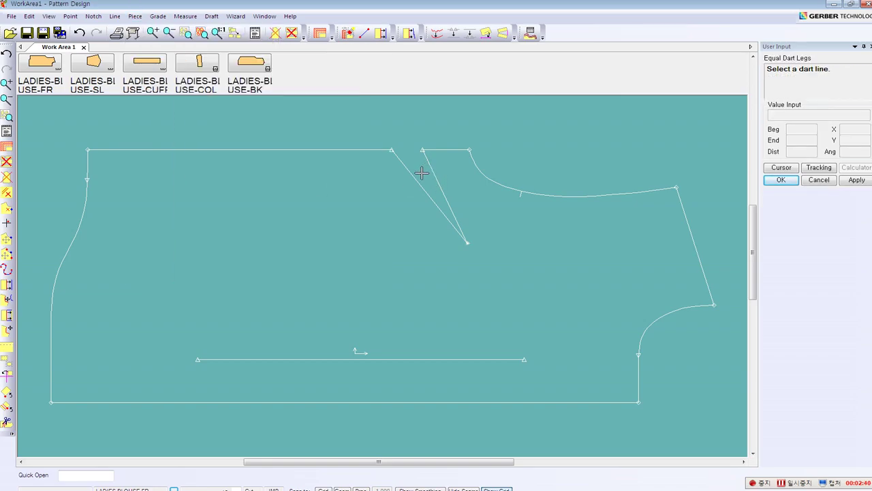
# Equalise the dart legs by picking a dart line and then the dart tip
pyautogui.click(420, 184)
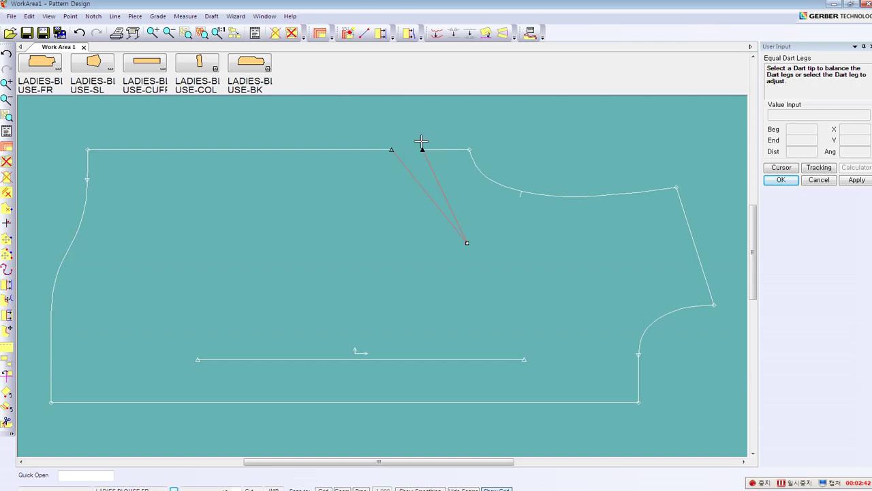
pyautogui.click(442, 158)
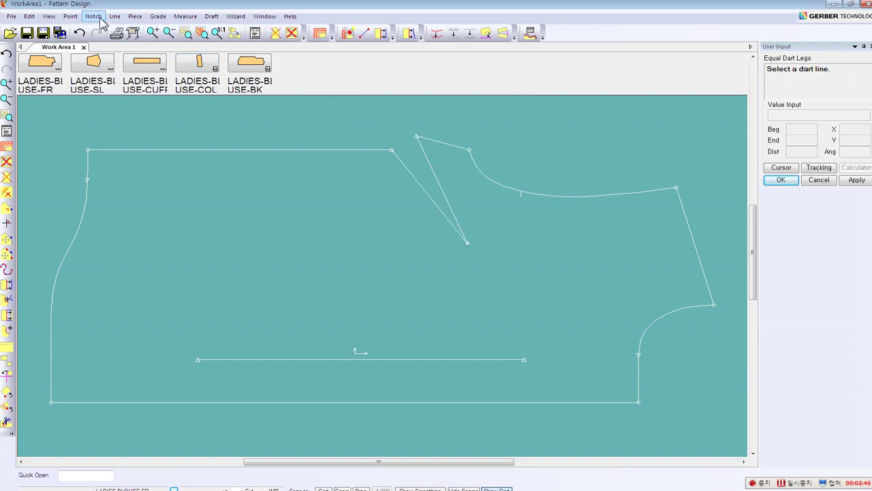
pyautogui.click(133, 16)
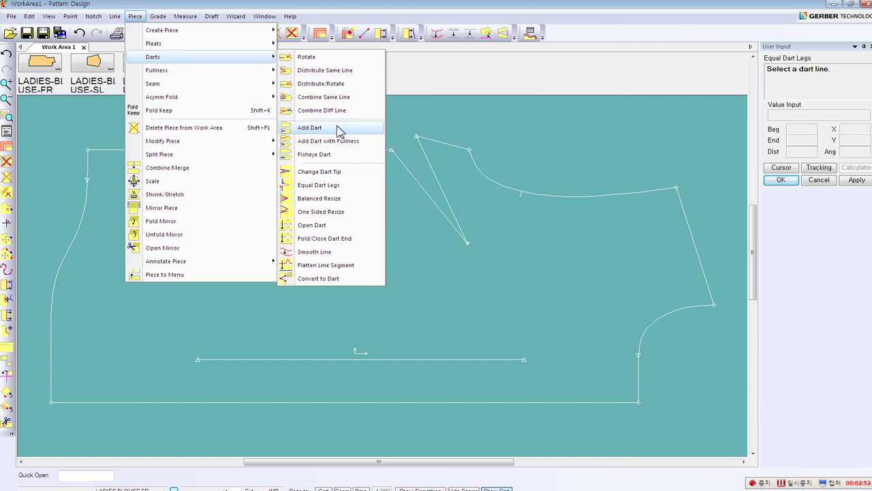
pyautogui.click(290, 244)
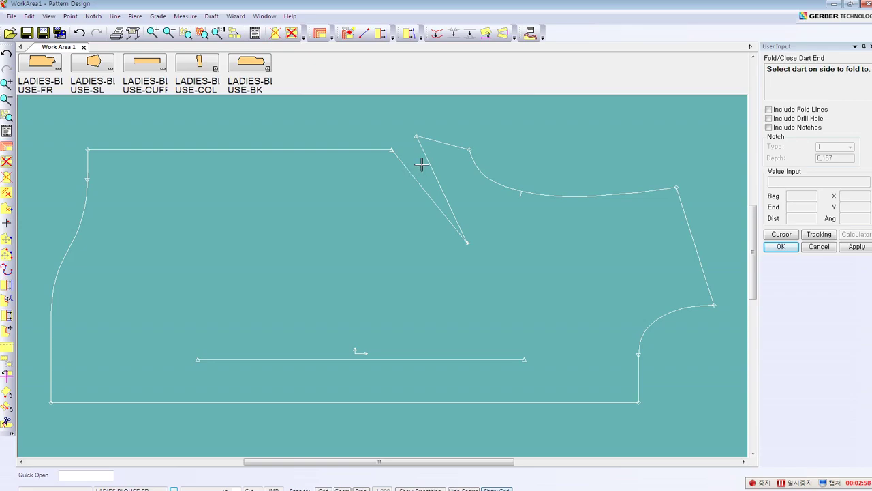
pyautogui.click(408, 172)
pyautogui.click(79, 34)
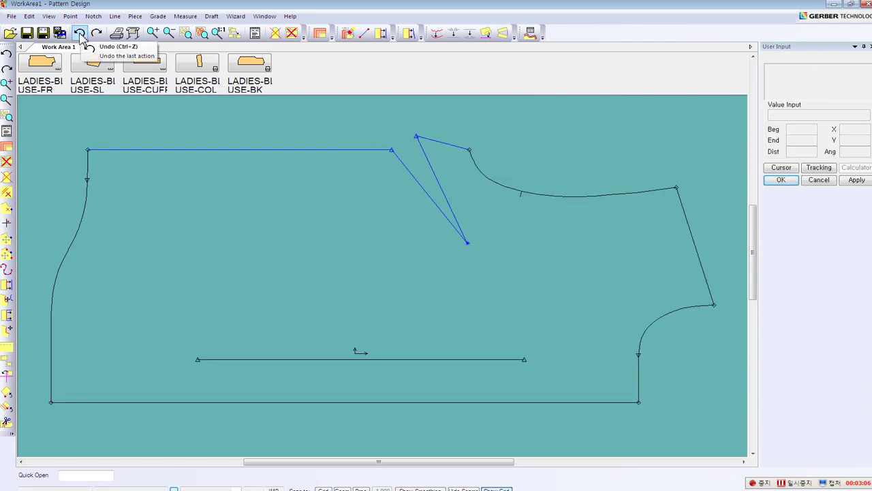
pyautogui.click(134, 17)
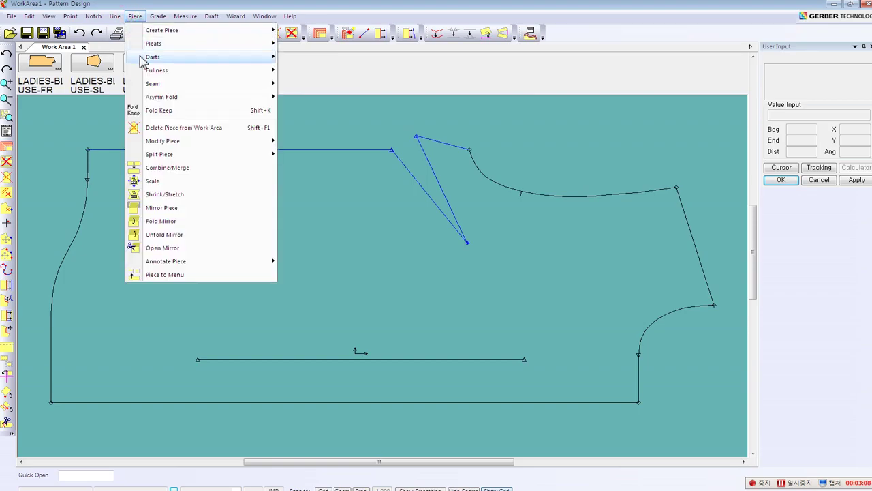
pyautogui.moveTo(152, 57)
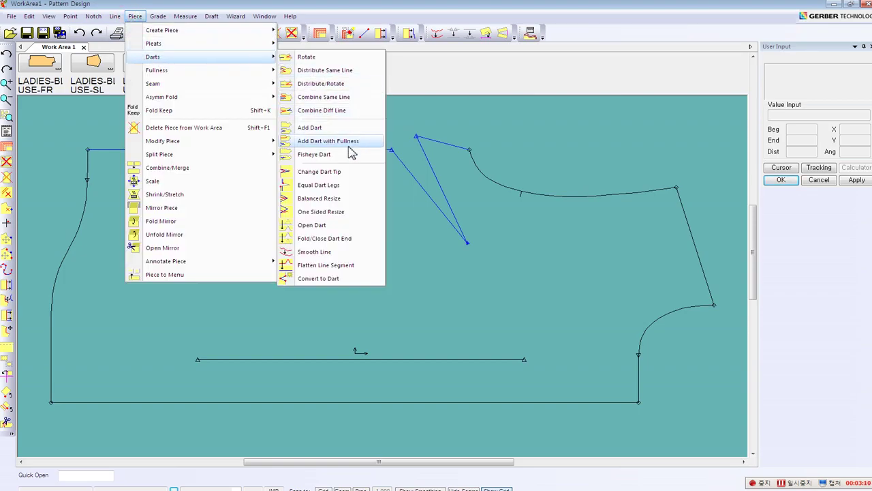
# For Add Dart with Fullness, pick the armhole slash point, existing dart, apex pivot and fixed section
pyautogui.click(350, 141)
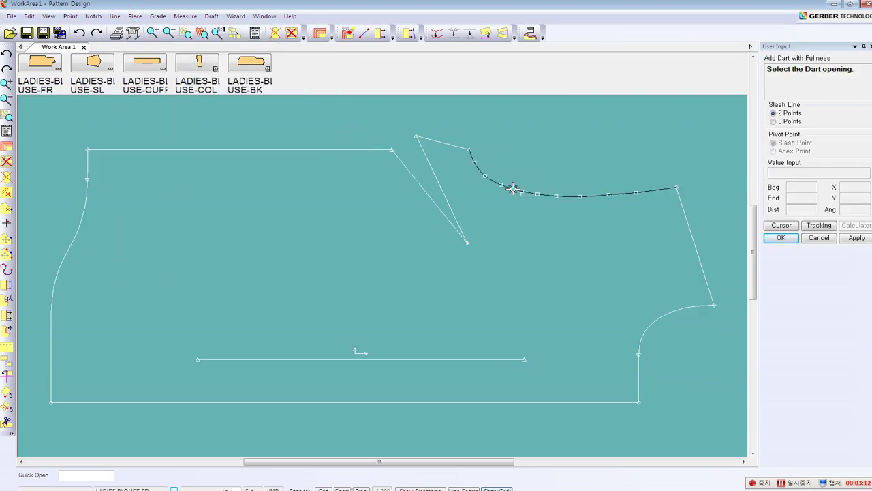
pyautogui.click(512, 189)
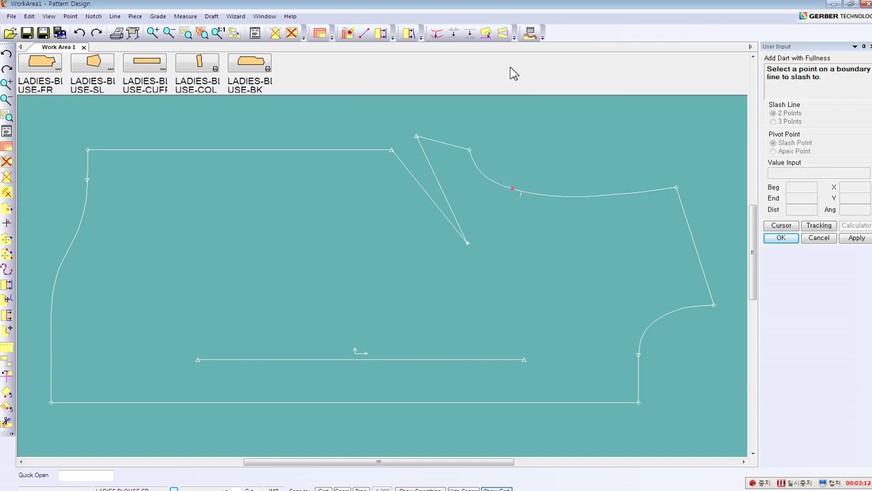
pyautogui.click(441, 170)
pyautogui.click(468, 239)
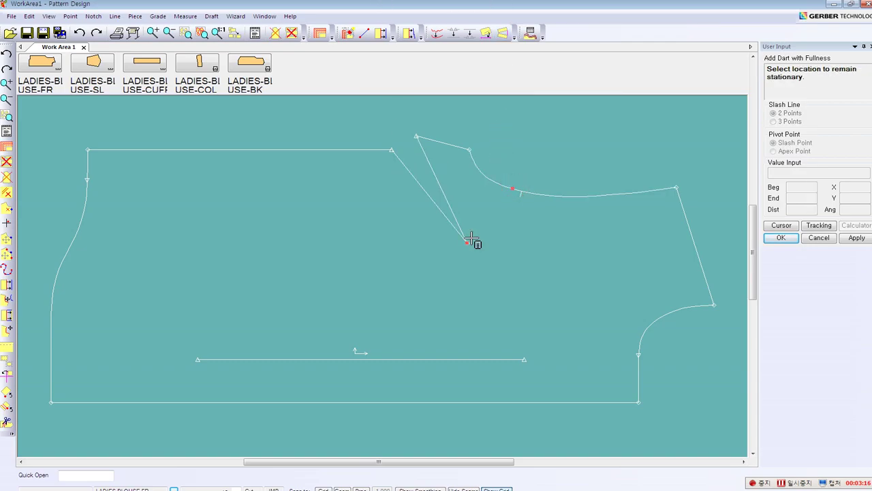
pyautogui.click(413, 175)
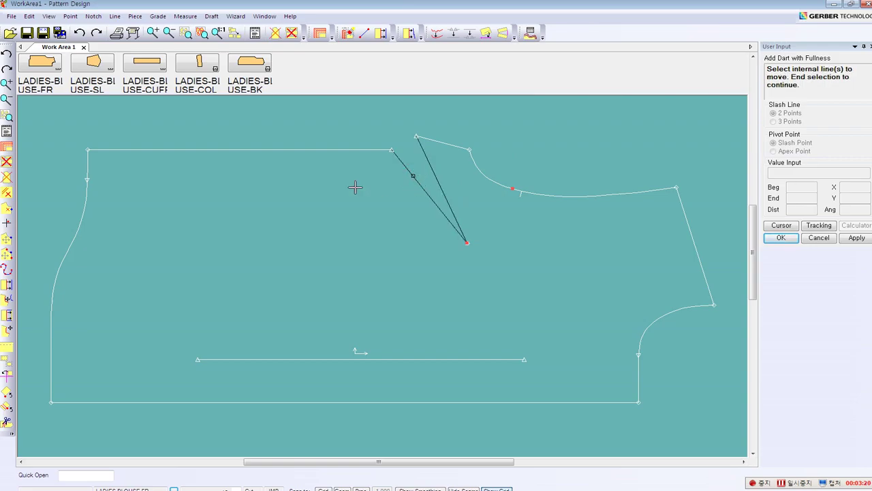
pyautogui.rightClick(372, 182)
pyautogui.click(360, 184)
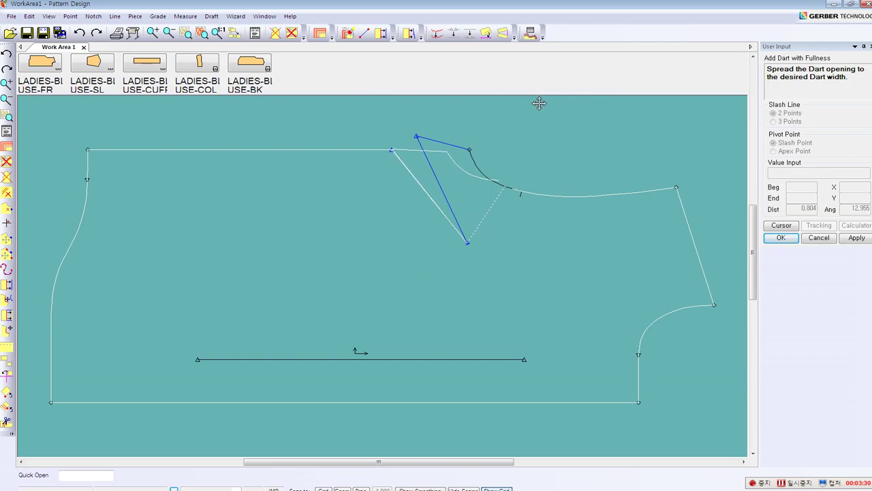
# Enter the spread distance and apply the new fullness dart in the armhole
pyautogui.press('Tab')
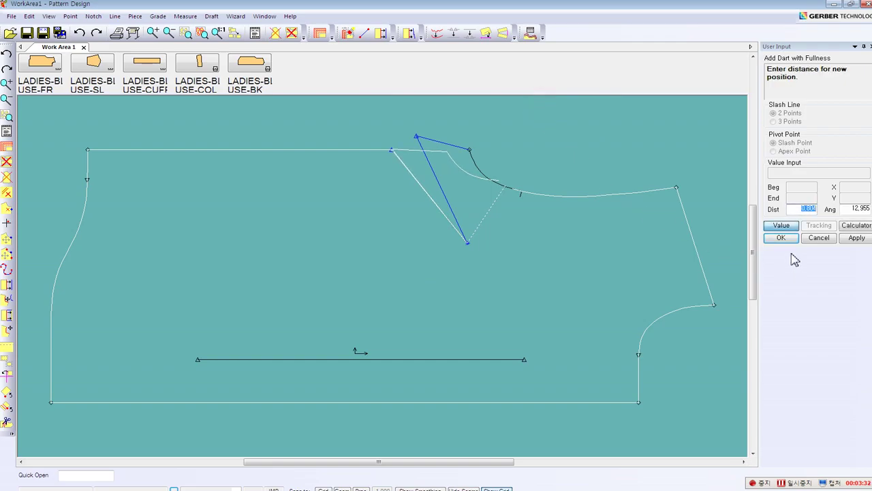
pyautogui.click(783, 240)
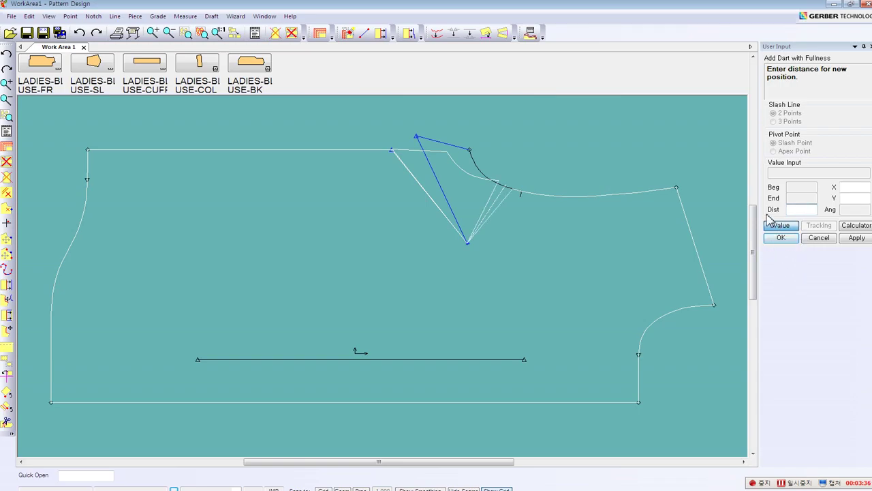
pyautogui.click(782, 239)
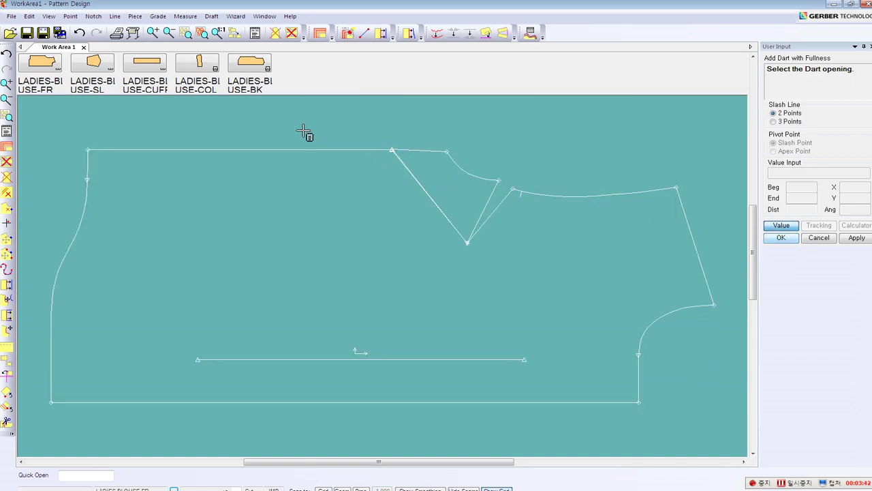
pyautogui.click(135, 16)
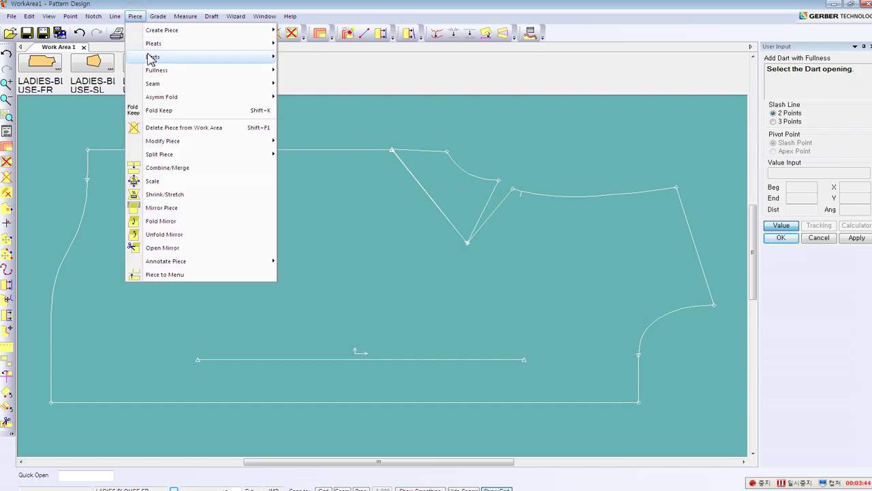
pyautogui.moveTo(153, 56)
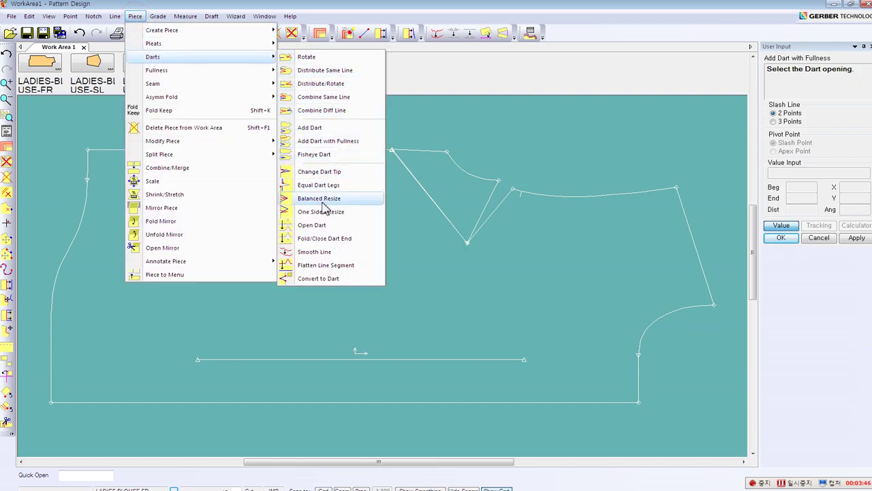
# Fold the armhole dart end closed and delete the leftover diagonal line to the apex
pyautogui.click(300, 242)
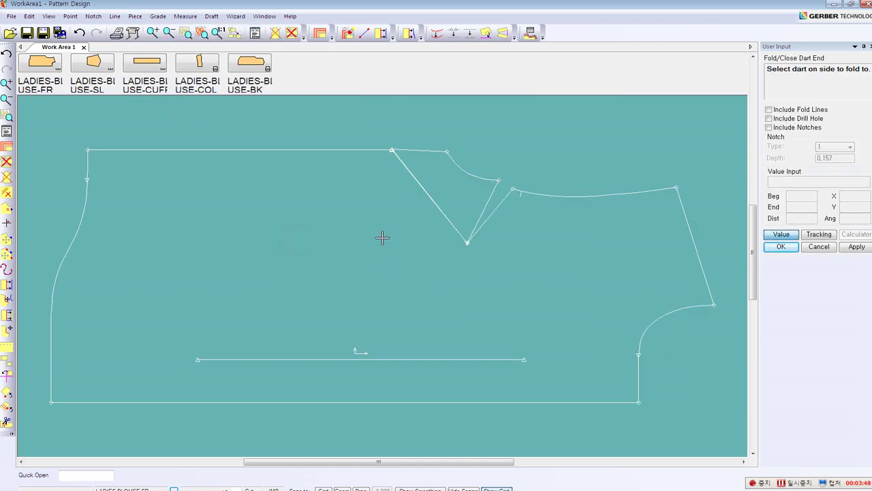
pyautogui.click(496, 212)
pyautogui.click(115, 16)
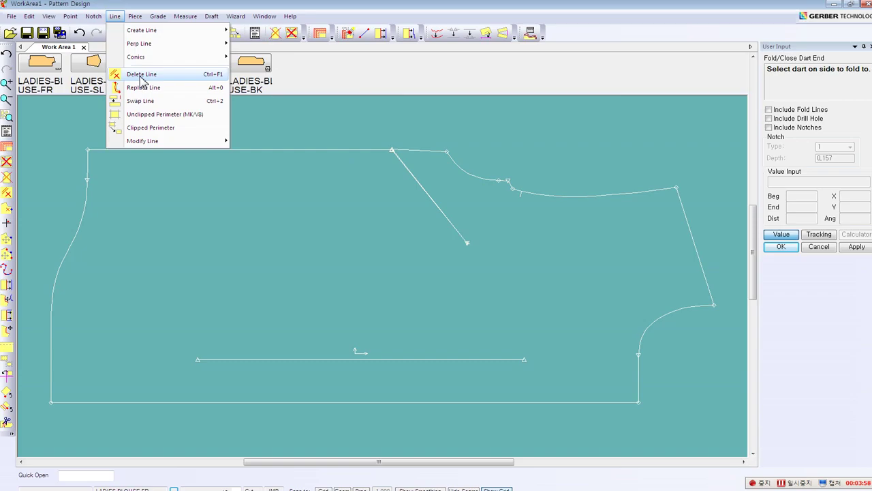
pyautogui.click(141, 75)
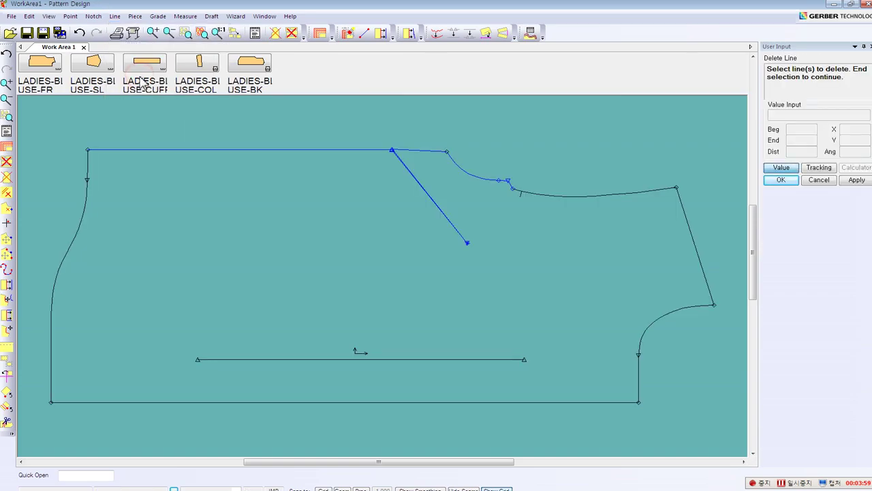
pyautogui.click(404, 161)
pyautogui.rightClick(403, 169)
pyautogui.click(404, 173)
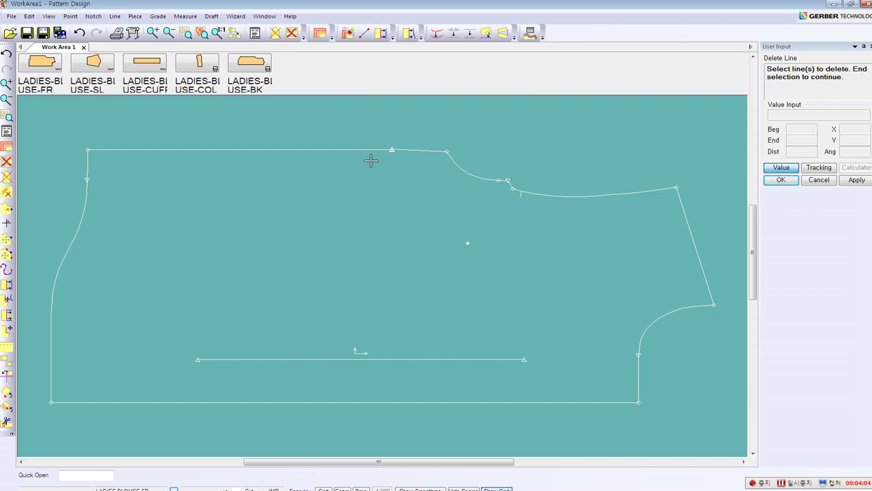
pyautogui.click(95, 16)
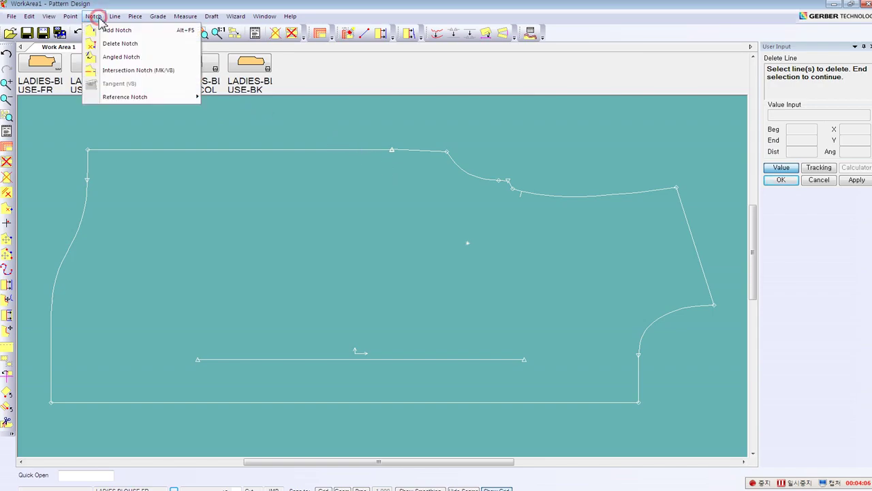
# Angle both armhole dart notches so each points toward the dart apex
pyautogui.click(120, 58)
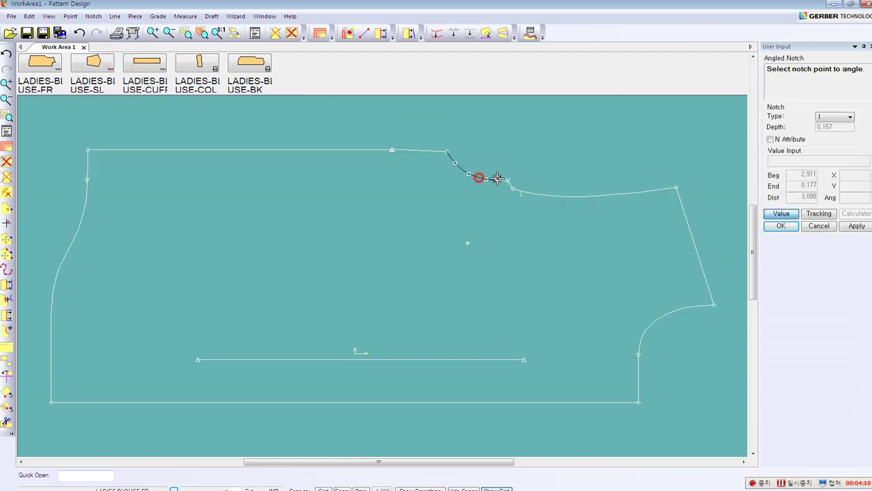
pyautogui.click(506, 182)
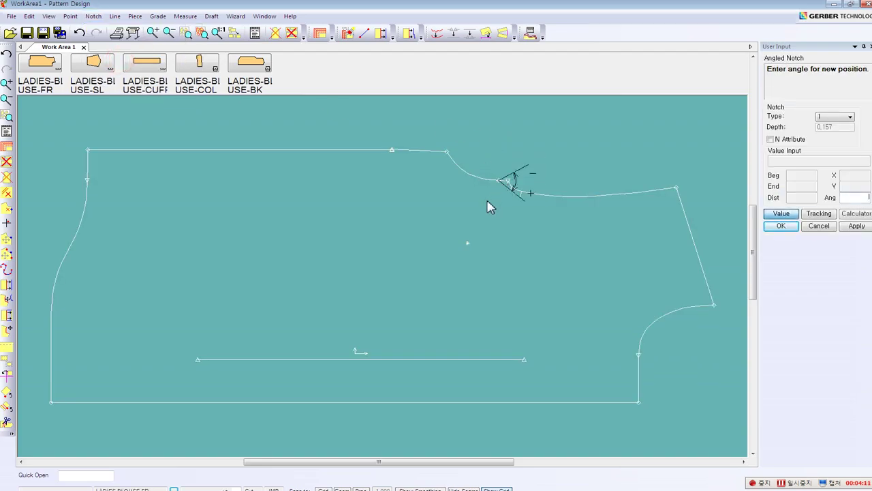
pyautogui.click(781, 214)
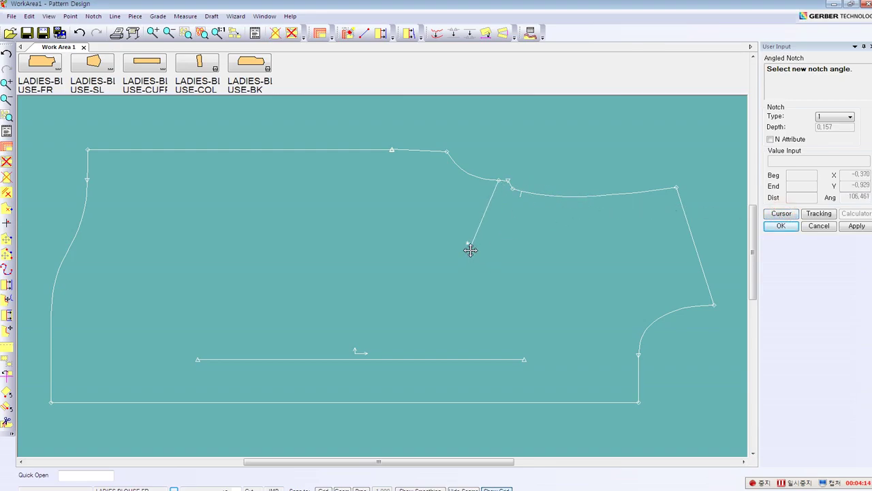
pyautogui.click(466, 249)
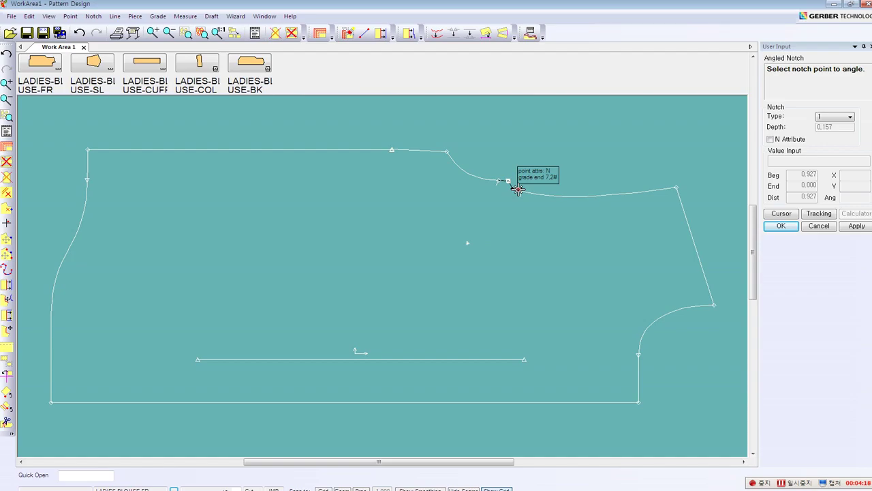
pyautogui.click(515, 185)
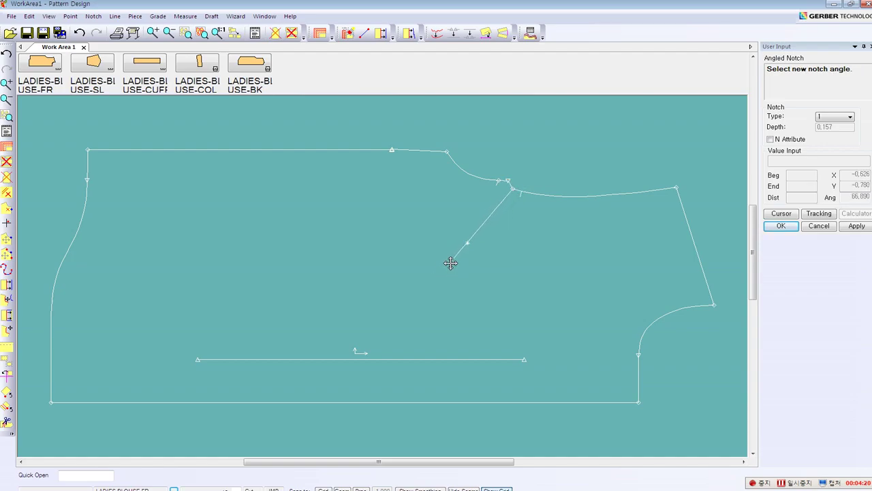
pyautogui.click(450, 263)
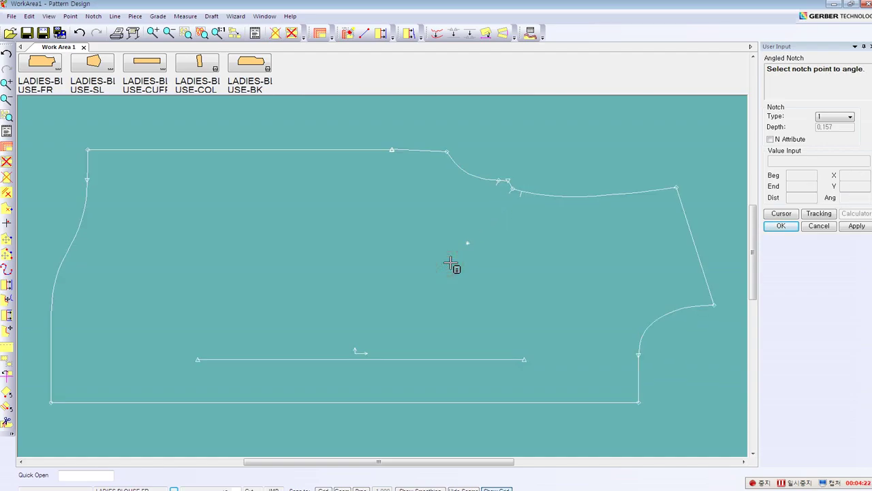